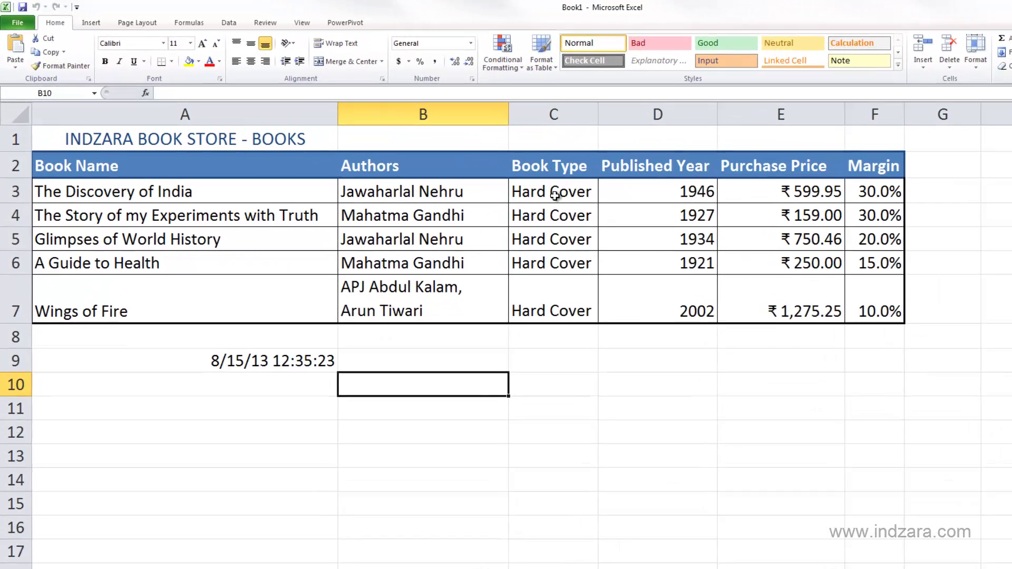
Clear the Book Type entries in C3:C7 and enter "Hard Cover" in C3.
{"action": "left_click_drag", "start_coordinate": [555, 196], "coordinate": [560, 301]}
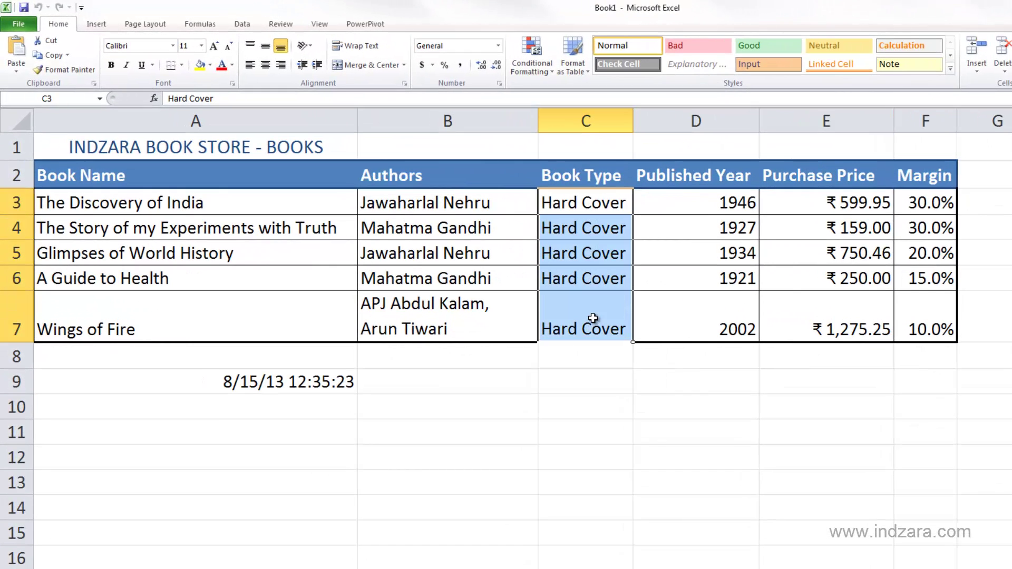
{"action": "key", "text": "Delete"}
{"action": "left_click", "coordinate": [596, 201]}
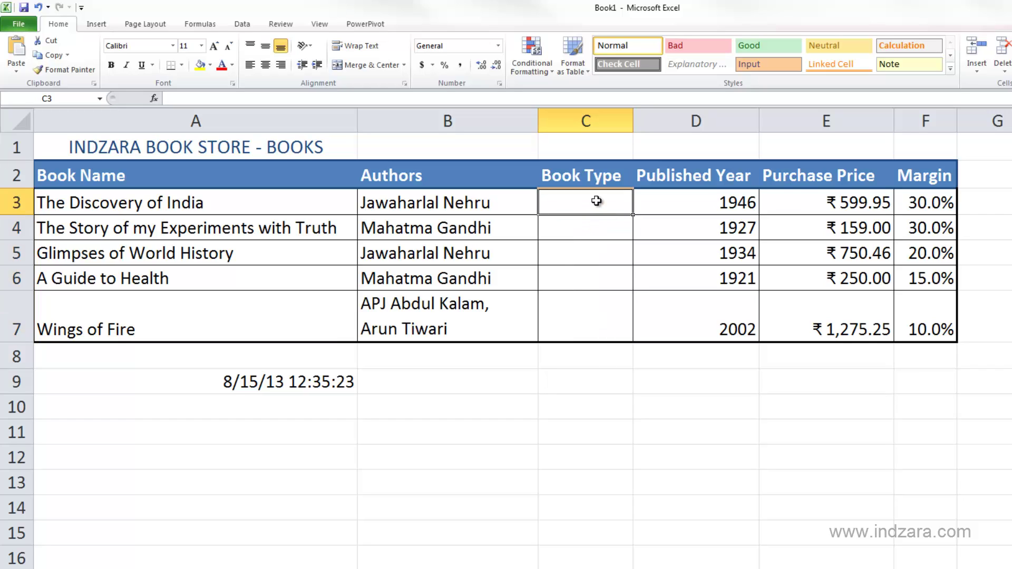
{"action": "type", "text": "Hard Coi"}
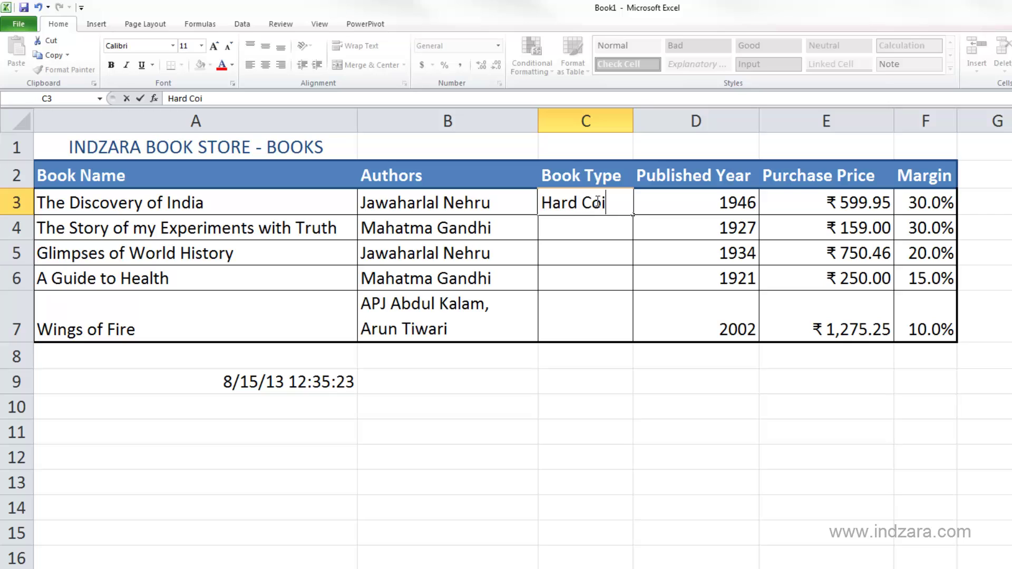
{"action": "key", "text": "BackSpace"}
{"action": "type", "text": "ver"}
{"action": "key", "text": "Return"}
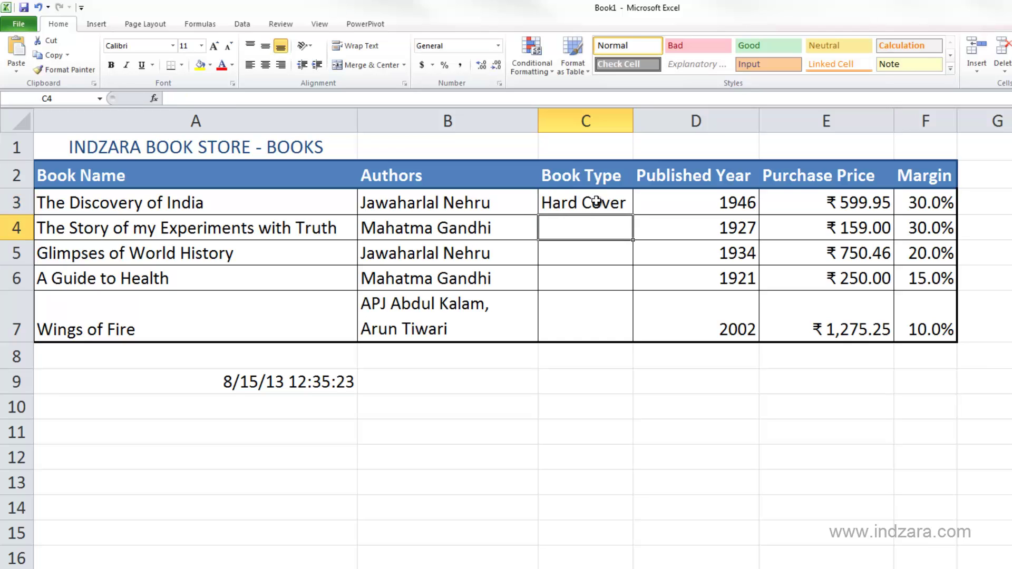
Fill "Hard Cover" from C3 down to C7 using the Fill Without Formatting option.
{"action": "left_click", "coordinate": [596, 202]}
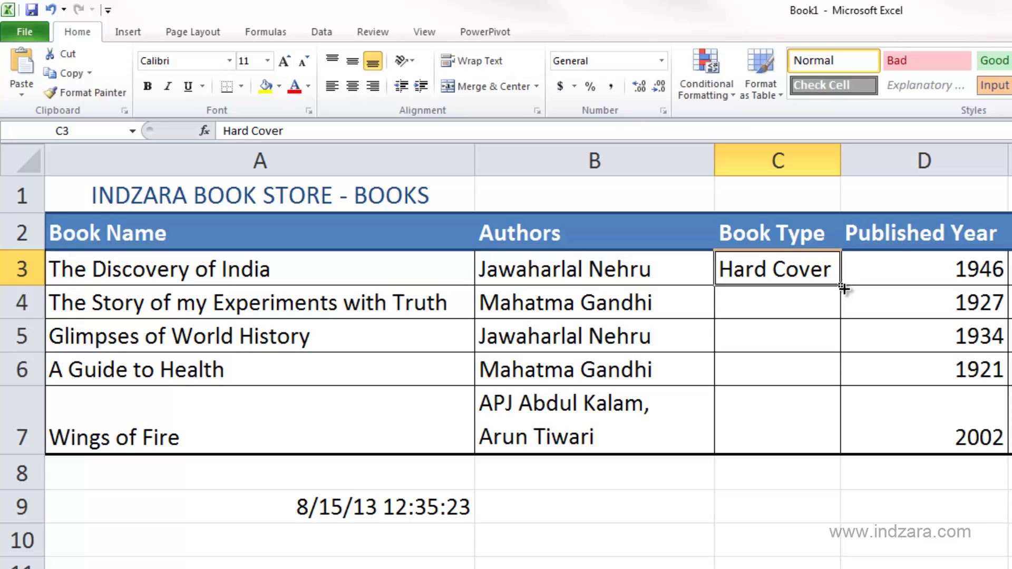
{"action": "left_click_drag", "start_coordinate": [844, 288], "coordinate": [832, 431]}
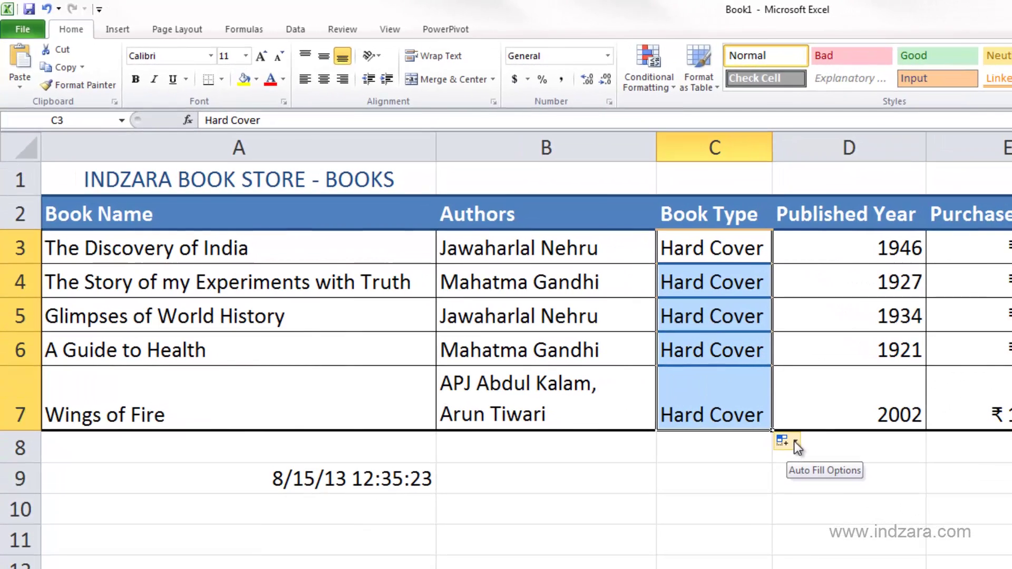
{"action": "left_click", "coordinate": [795, 441]}
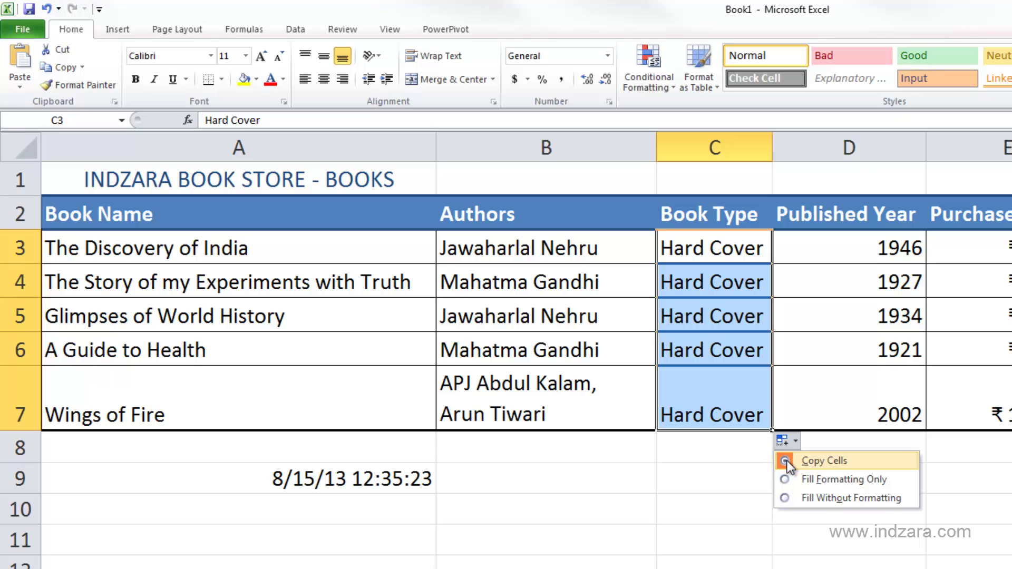
{"action": "left_click", "coordinate": [786, 498]}
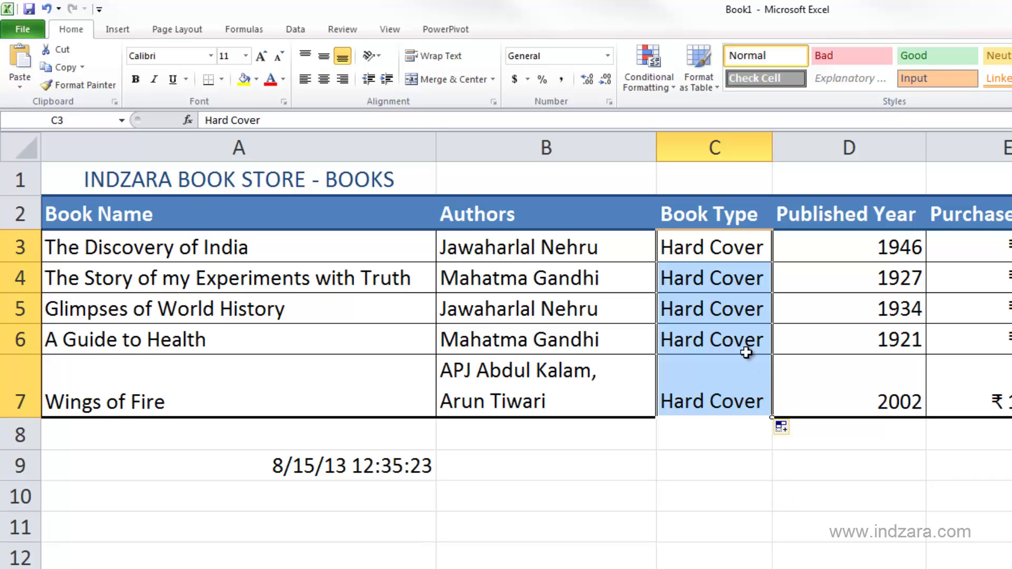
Try the Fill Formatting Only option on the filled Book Type cells and return to Fill Without Formatting.
{"action": "left_click", "coordinate": [785, 428]}
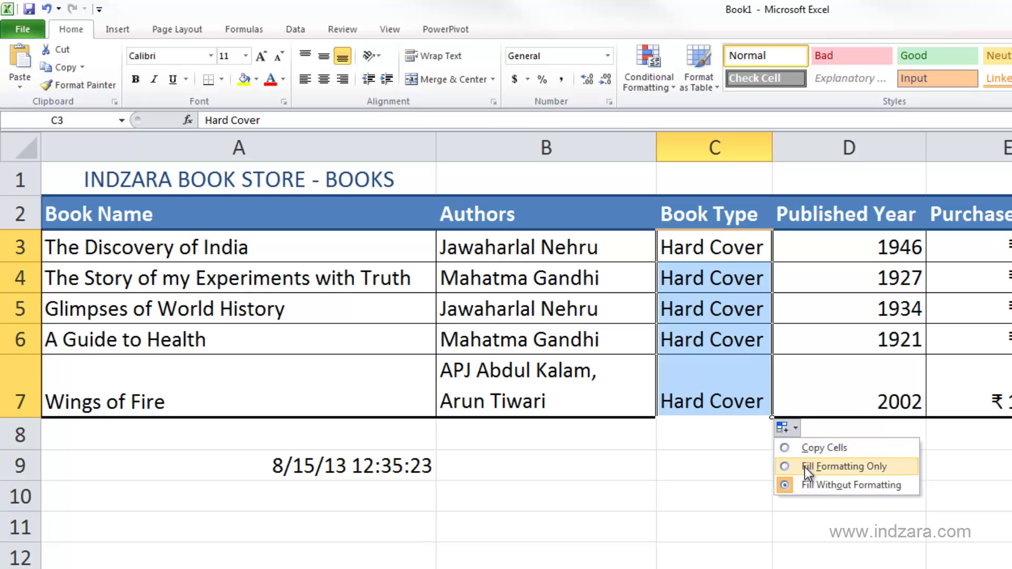
{"action": "left_click", "coordinate": [804, 467]}
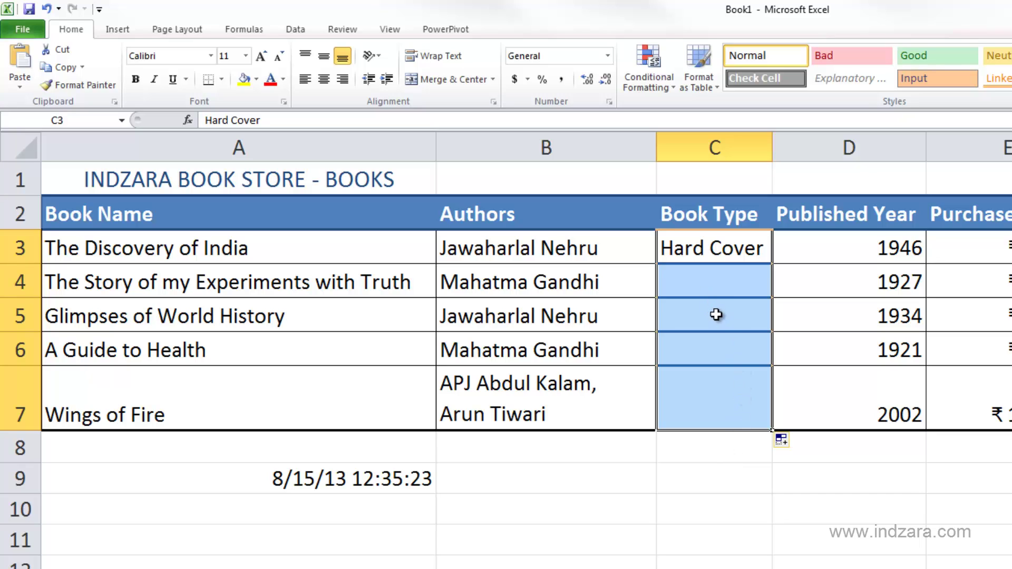
{"action": "left_click", "coordinate": [786, 442]}
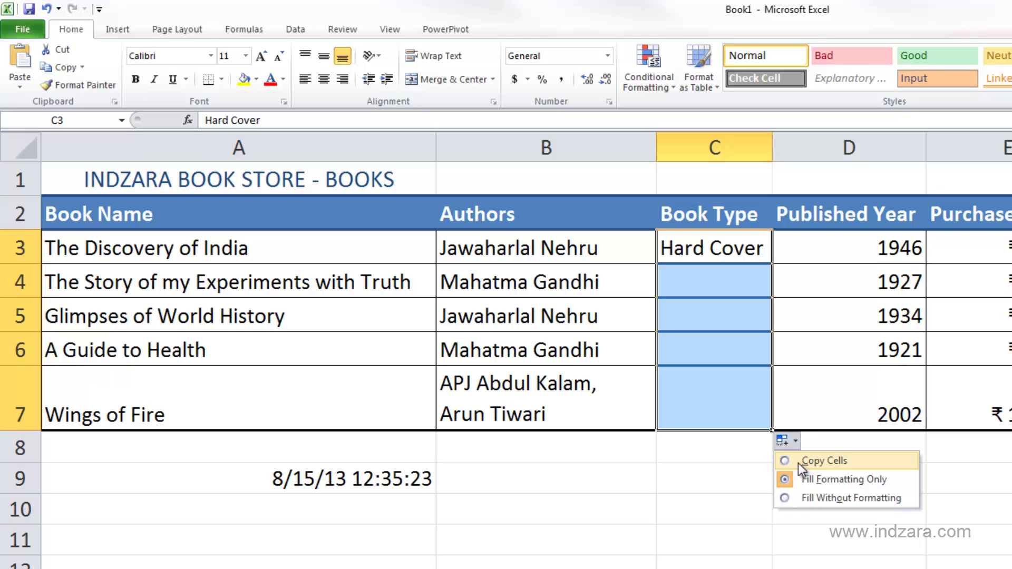
{"action": "left_click", "coordinate": [811, 501]}
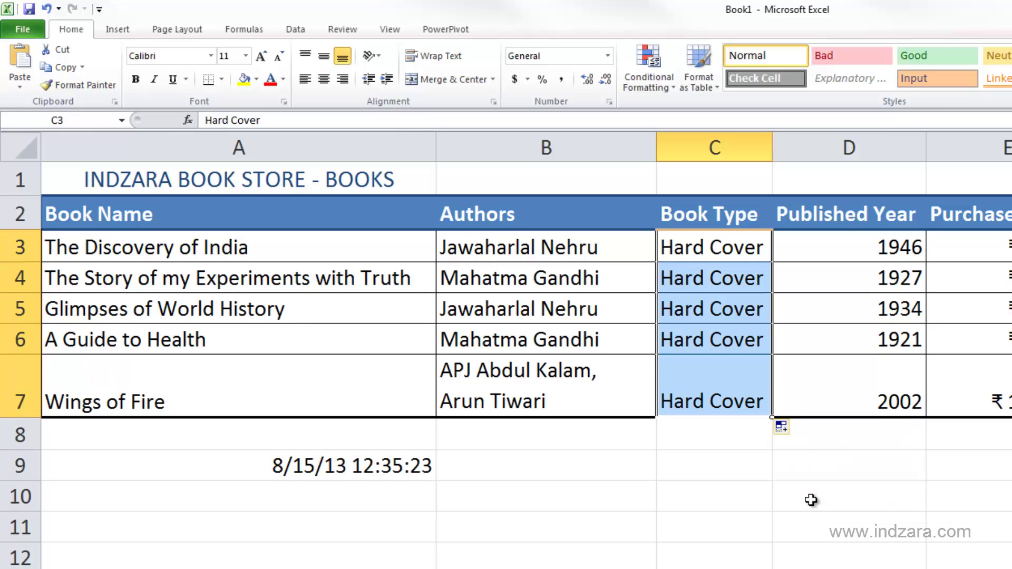
Enter "Hard Cover" in the empty cell C12 below the table.
{"action": "left_click", "coordinate": [737, 454]}
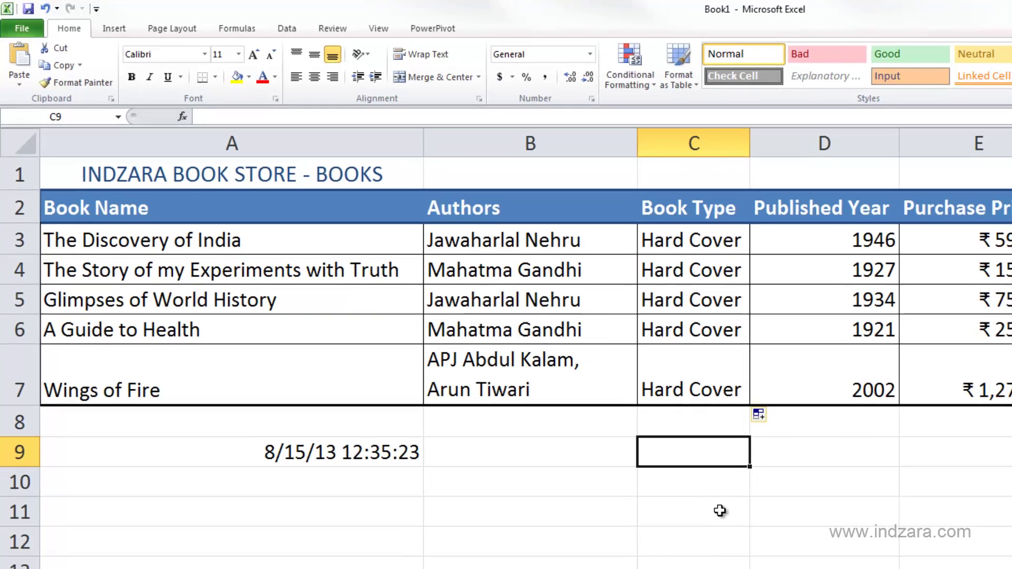
{"action": "left_click", "coordinate": [741, 523]}
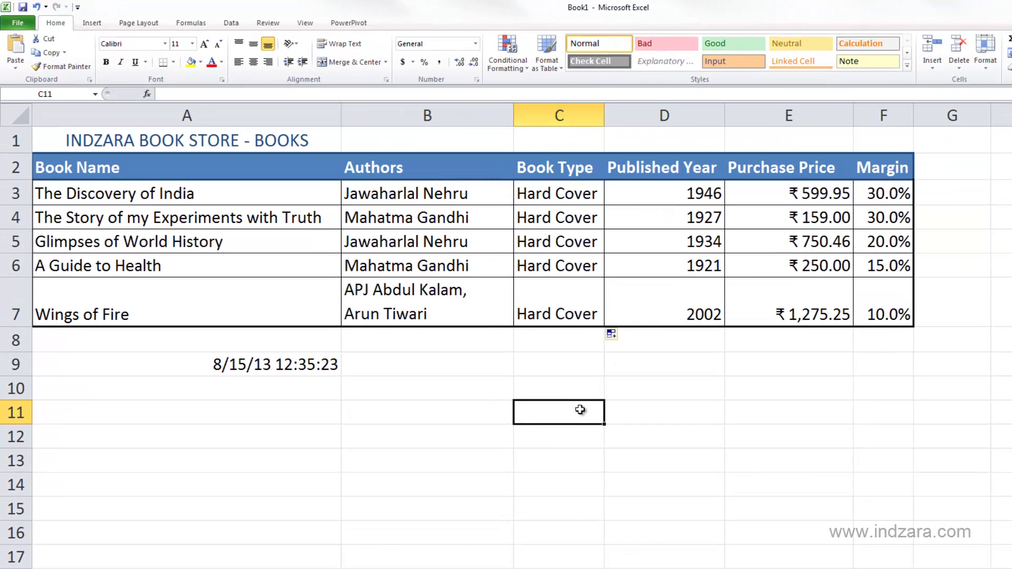
{"action": "key", "text": "Return"}
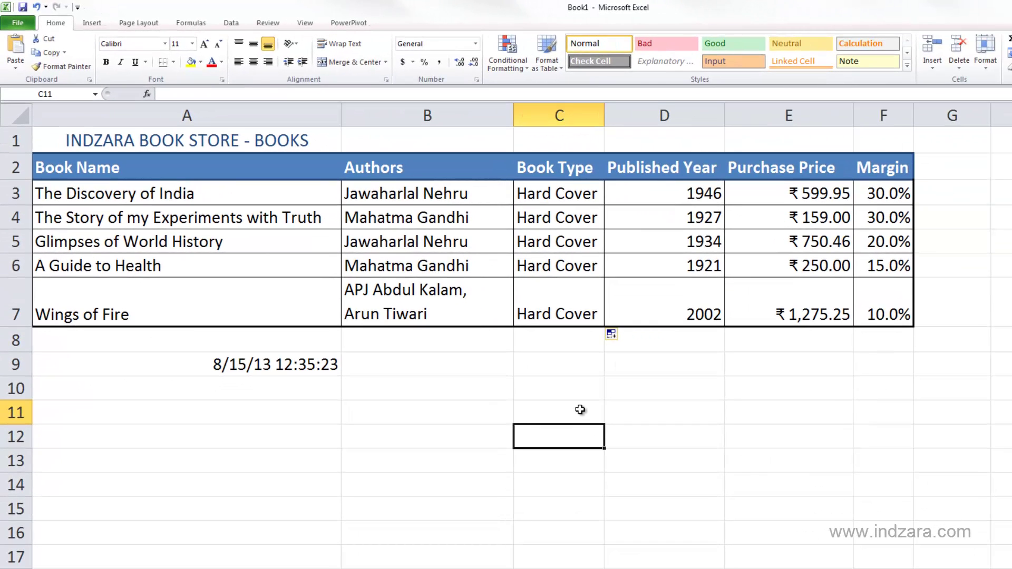
{"action": "type", "text": "Hard"}
{"action": "type", "text": "Cover"}
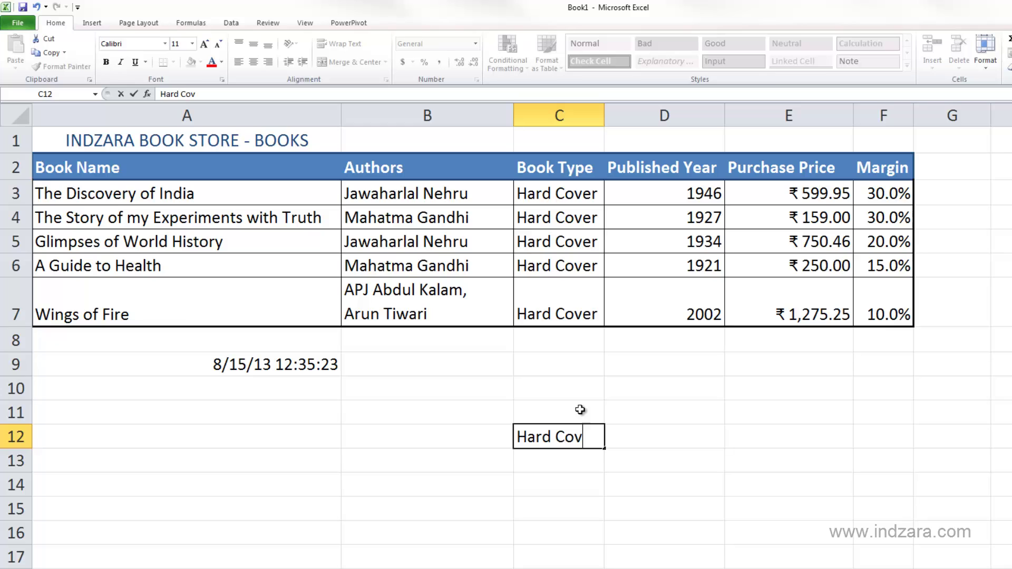
{"action": "key", "text": "Return"}
Try filling C12 rightward across to G12 and undo the fill.
{"action": "left_click", "coordinate": [585, 428]}
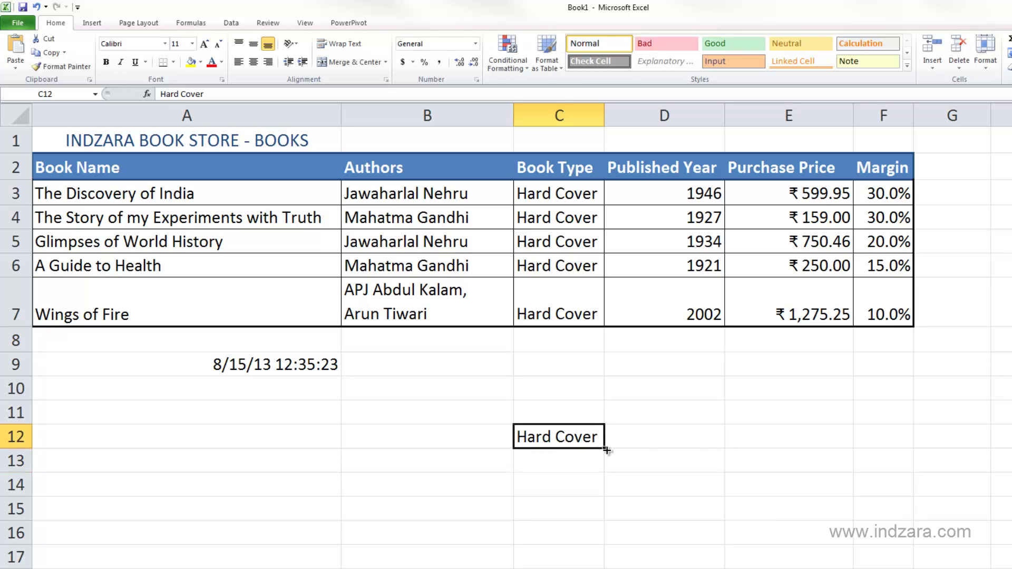
{"action": "left_click_drag", "start_coordinate": [606, 450], "coordinate": [994, 453]}
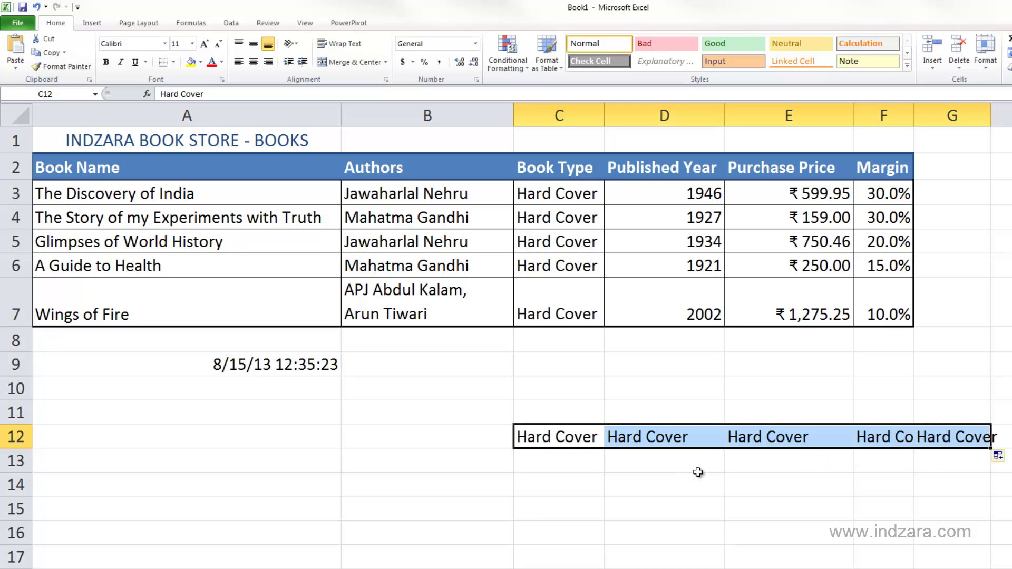
{"action": "key", "text": "ctrl+z"}
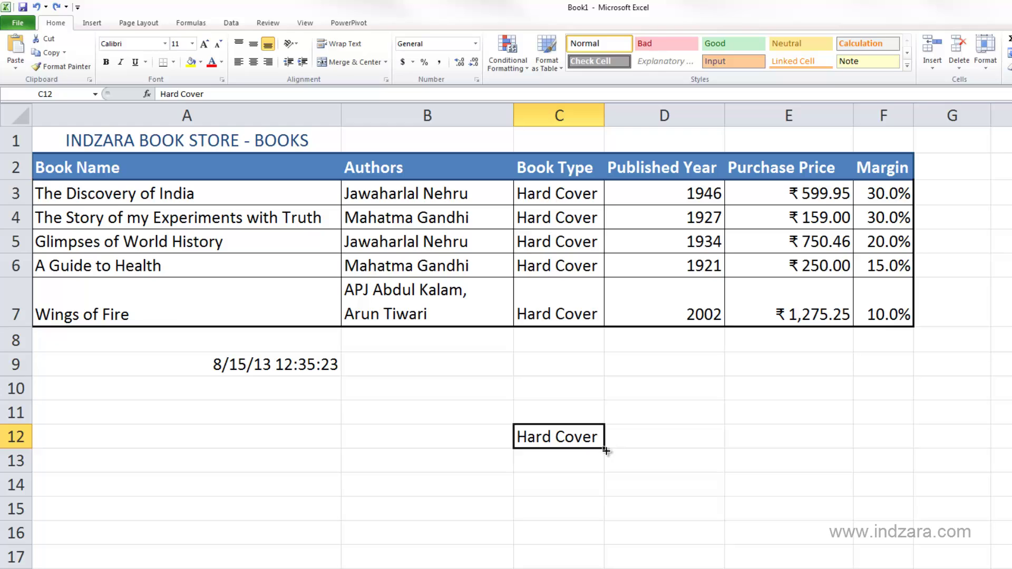
Try filling C12 downward to C16 and leftward to column A, undoing each fill.
{"action": "left_click_drag", "start_coordinate": [607, 464], "coordinate": [609, 539]}
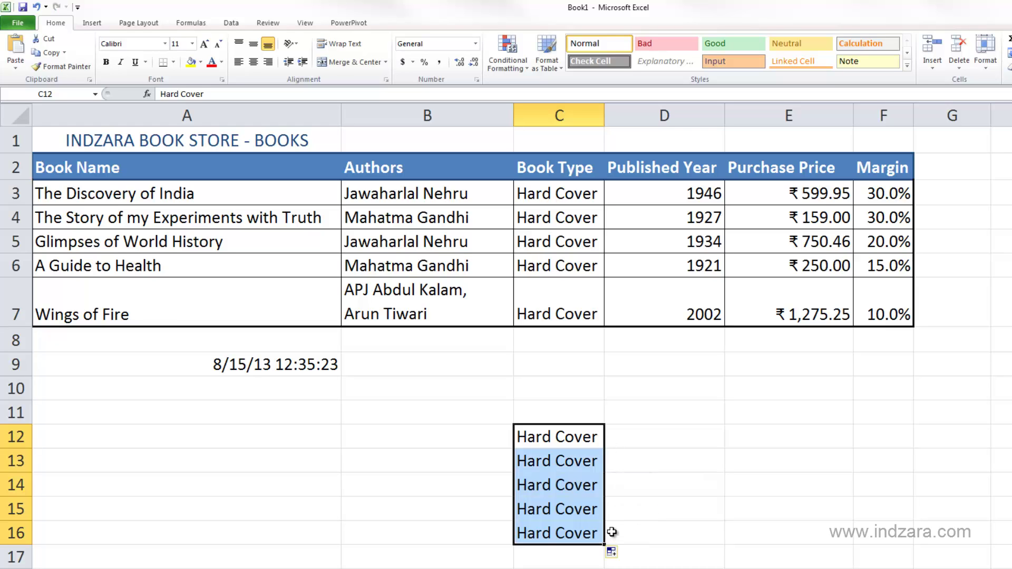
{"action": "key", "text": "ctrl+z"}
{"action": "left_click_drag", "start_coordinate": [605, 450], "coordinate": [180, 452]}
{"action": "key", "text": "ctrl+z"}
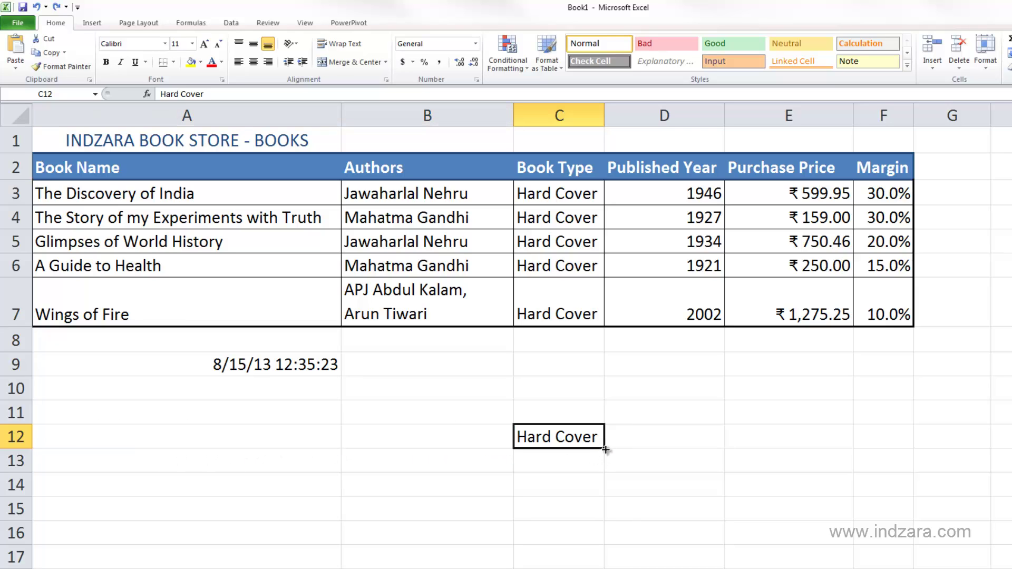
Fill "Hard Cover" from C12 upward to C9 and check the available auto-fill options.
{"action": "left_click_drag", "start_coordinate": [606, 450], "coordinate": [606, 354]}
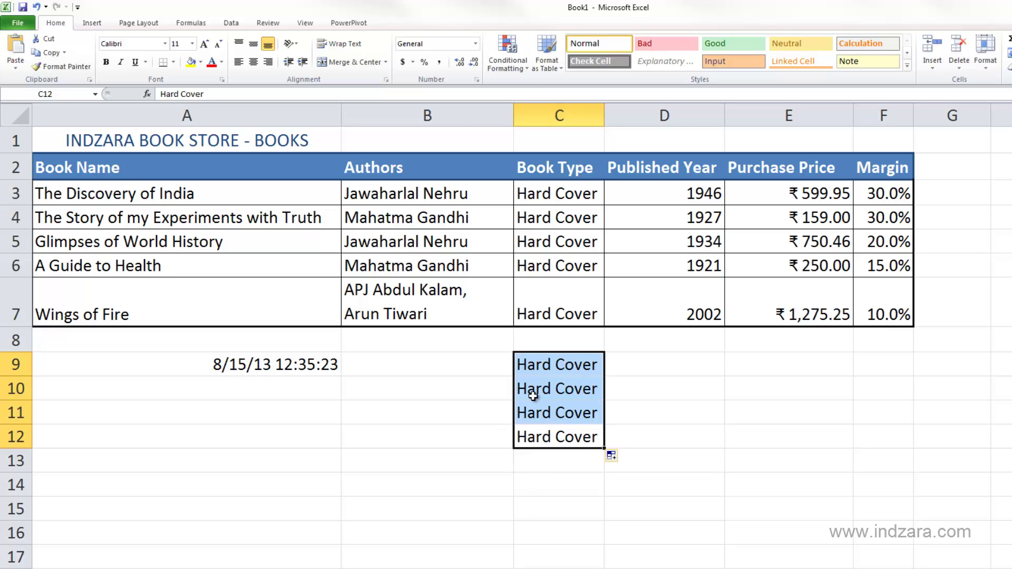
{"action": "left_click", "coordinate": [614, 460]}
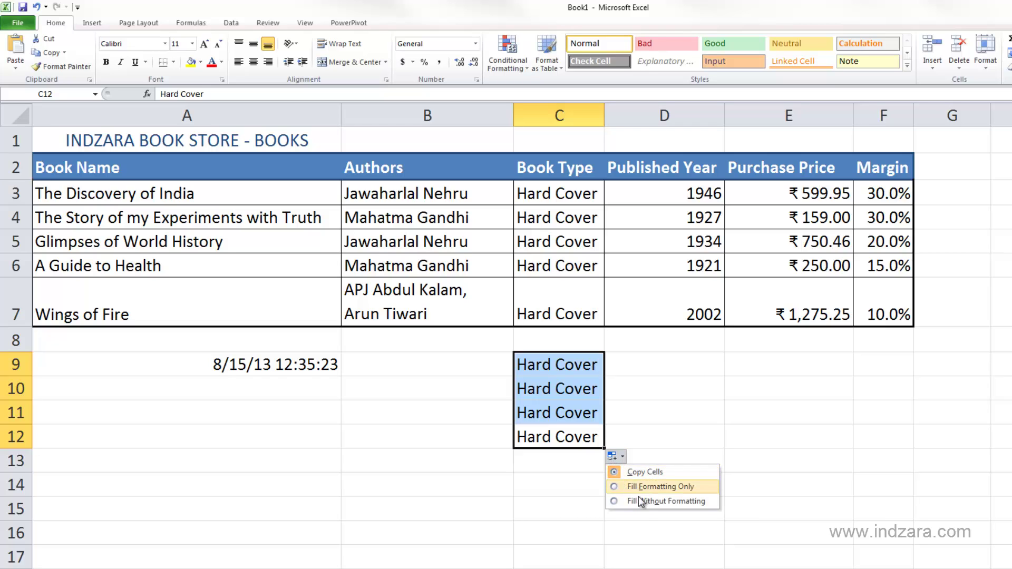
{"action": "left_click", "coordinate": [625, 409]}
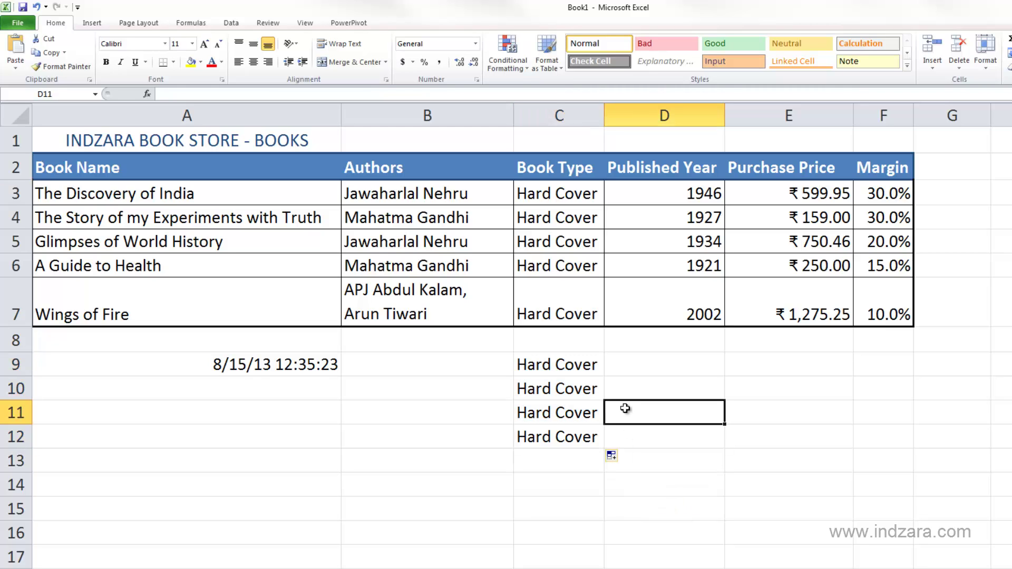
Clear the "Hard Cover" entries from C9:C12 and from the Book Type cells C4:C7.
{"action": "left_click_drag", "start_coordinate": [549, 370], "coordinate": [549, 443]}
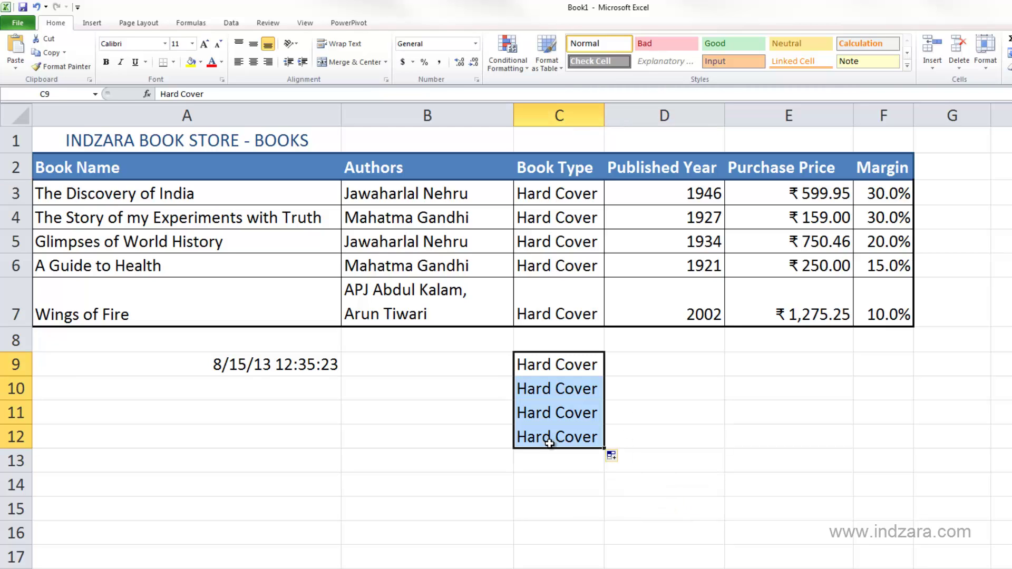
{"action": "key", "text": "Delete"}
{"action": "left_click", "coordinate": [623, 387]}
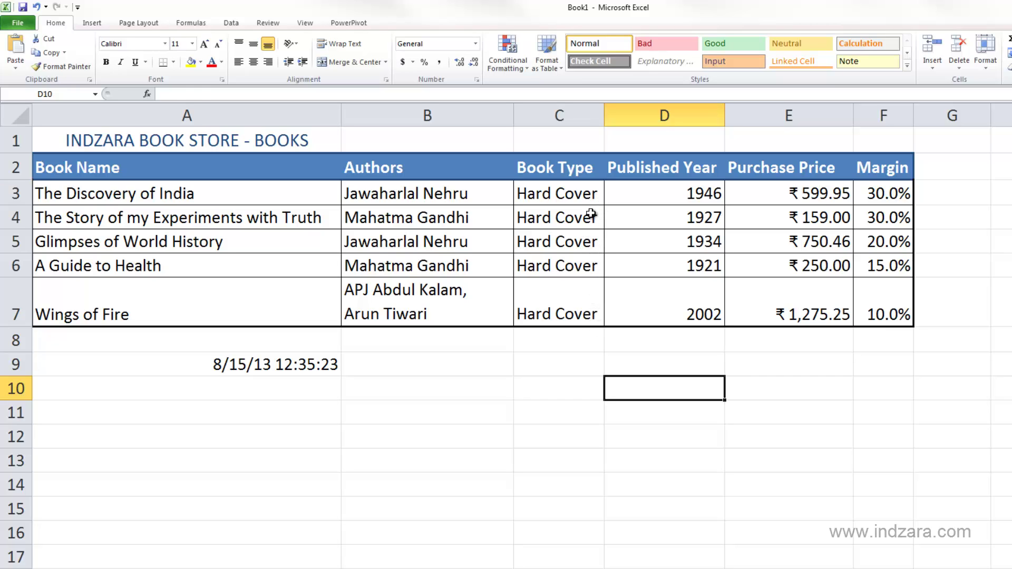
{"action": "left_click_drag", "start_coordinate": [591, 213], "coordinate": [584, 296]}
{"action": "key", "text": "Delete"}
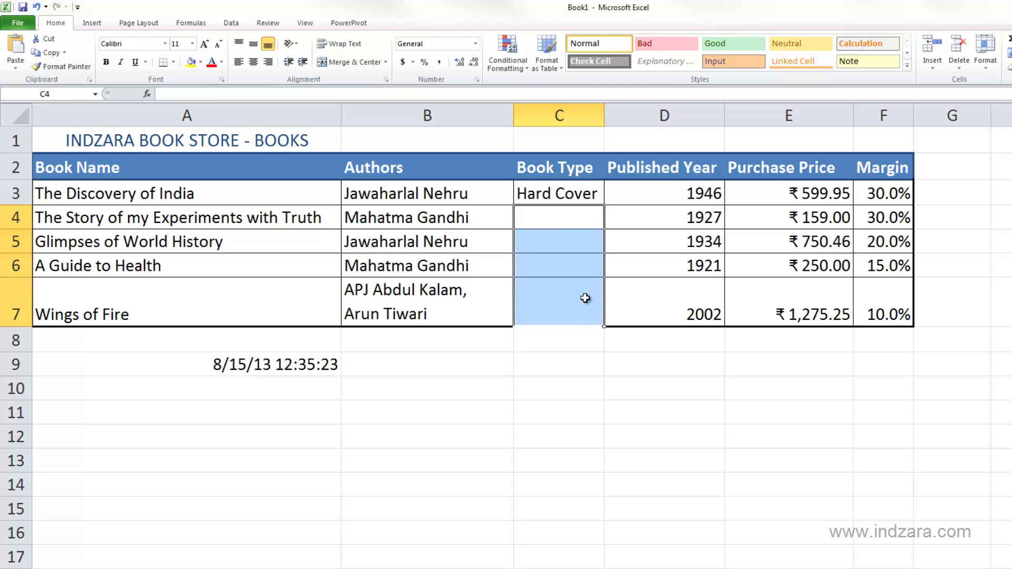
Try auto-filling C3 down to the end of the table, check the auto-fill options, and undo the fill.
{"action": "left_click", "coordinate": [594, 196]}
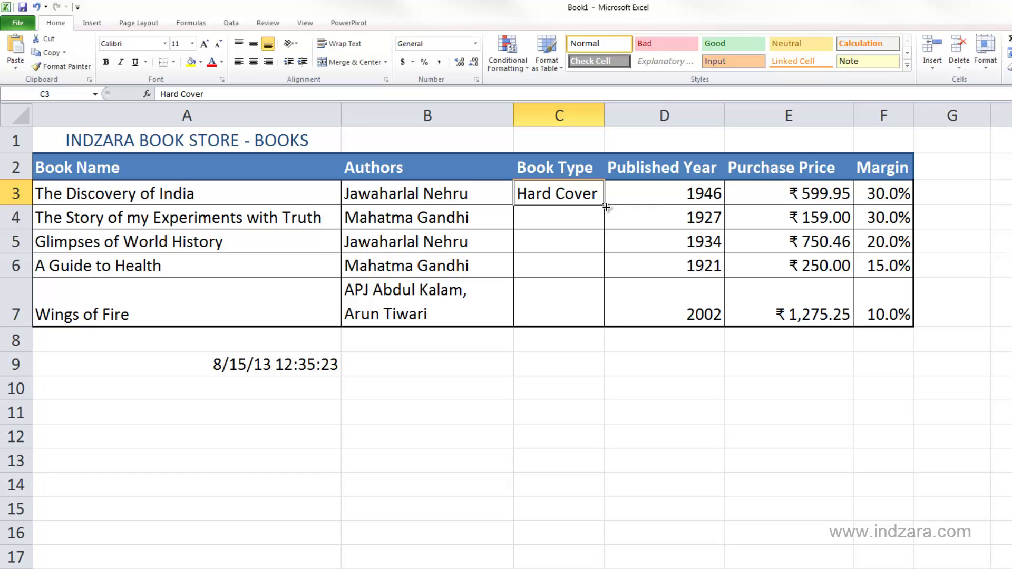
{"action": "double_click", "coordinate": [606, 207]}
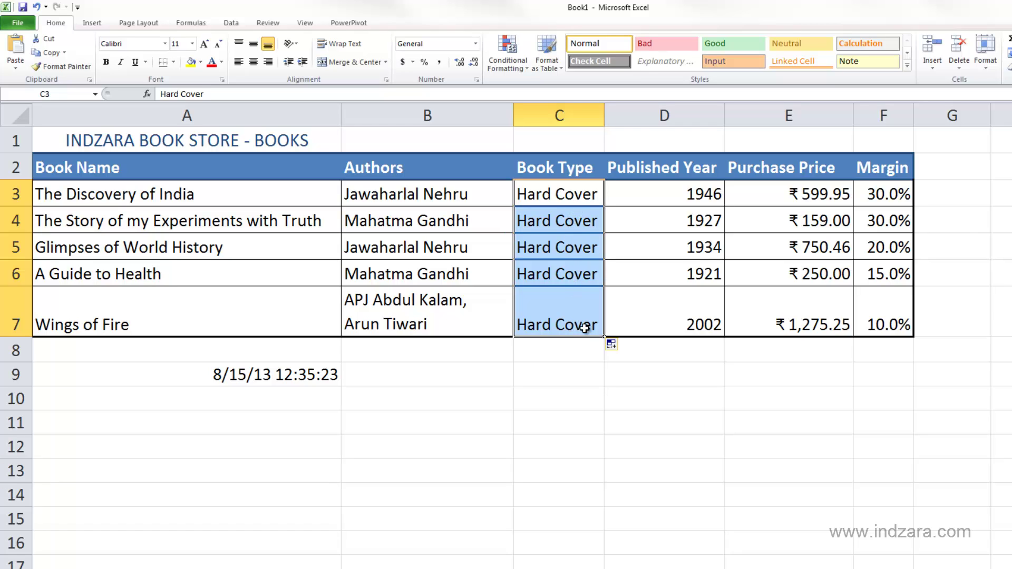
{"action": "left_click", "coordinate": [614, 345]}
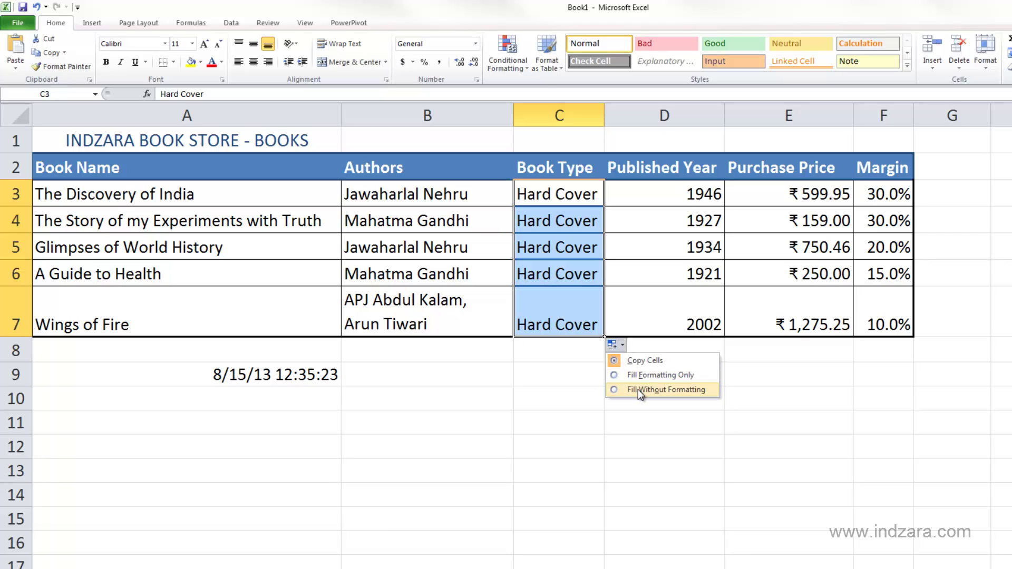
{"action": "left_click", "coordinate": [613, 328]}
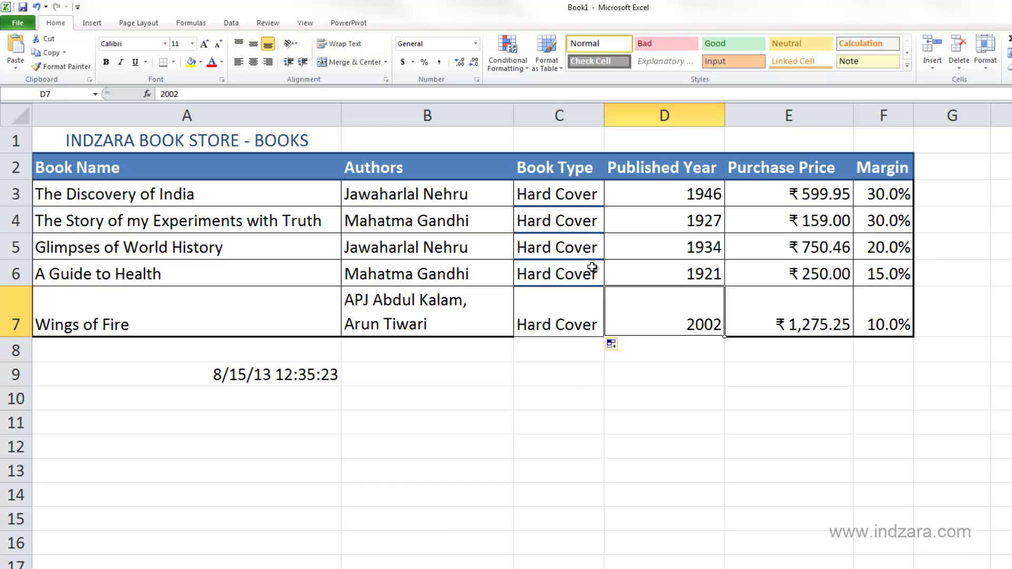
{"action": "key", "text": "ctrl+z"}
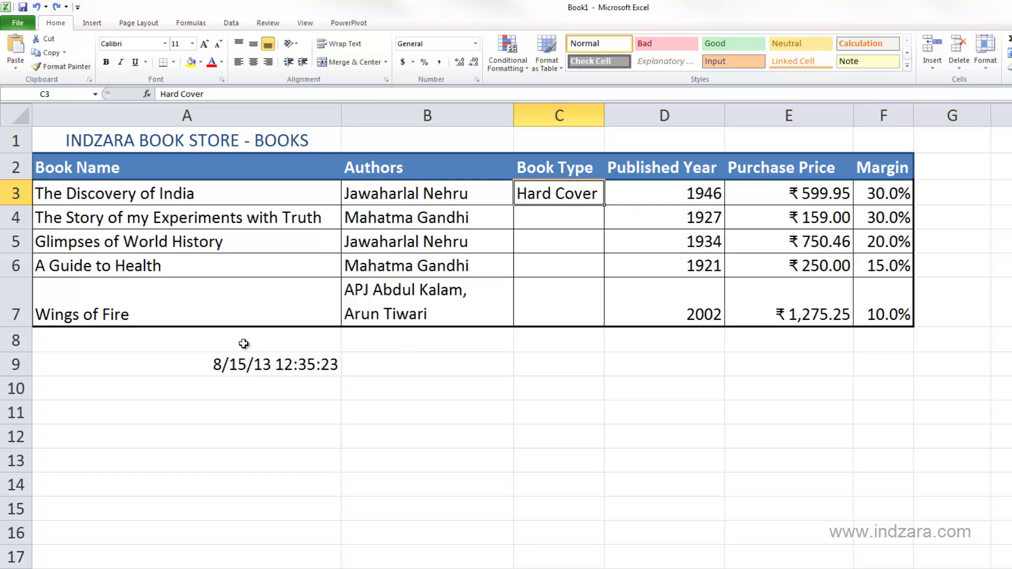
{"action": "left_click_drag", "start_coordinate": [244, 343], "coordinate": [910, 344]}
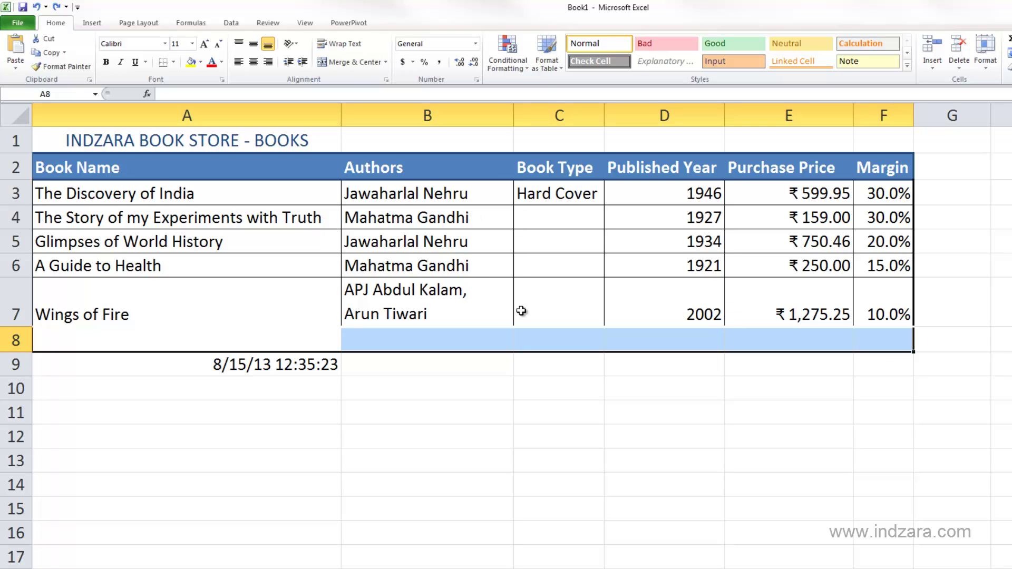
{"action": "left_click", "coordinate": [583, 340]}
{"action": "left_click", "coordinate": [583, 311]}
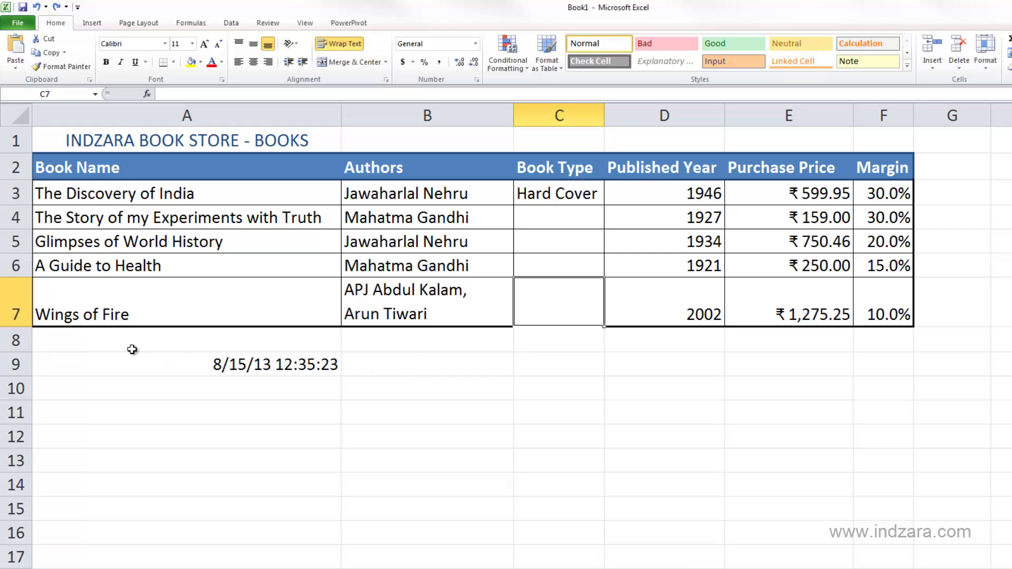
Enter "Hard Cover" as the Book Type of A Guide to Health in C6.
{"action": "left_click", "coordinate": [558, 266]}
{"action": "type", "text": "Hard Cover"}
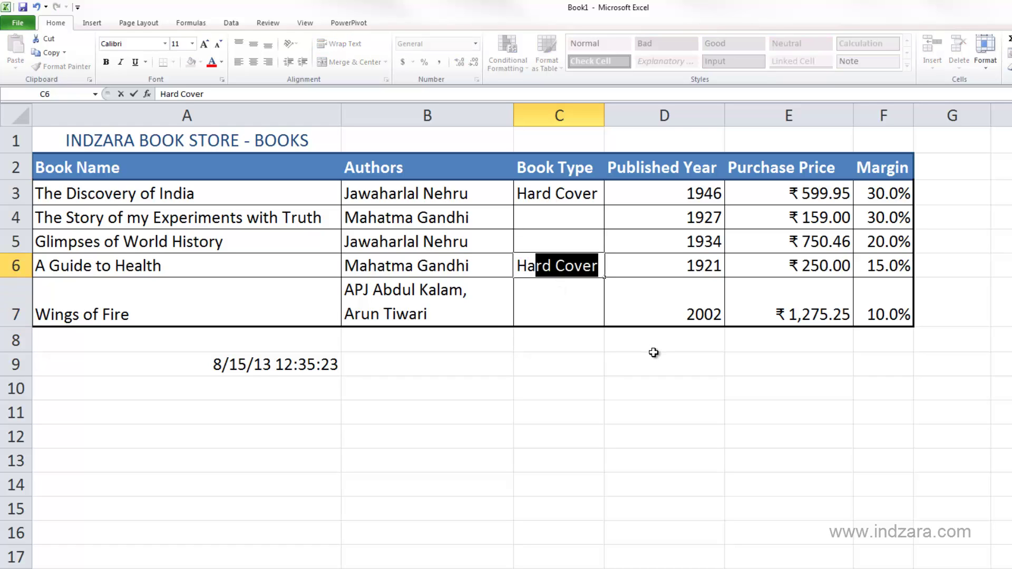
{"action": "key", "text": "Return"}
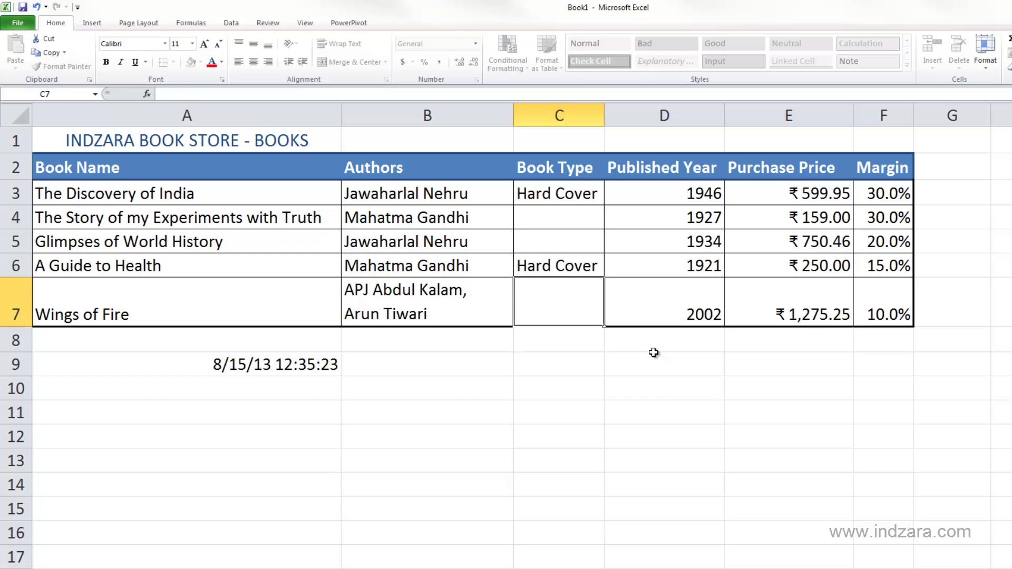
Fill "Hard Cover" from C3 down to C5, stopping above the occupied cell C6.
{"action": "left_click", "coordinate": [599, 265]}
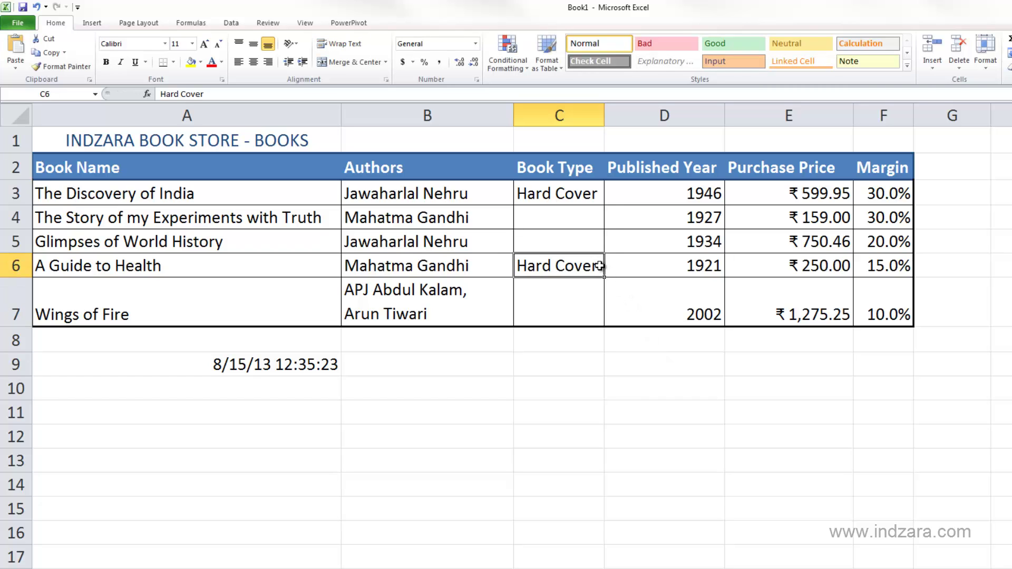
{"action": "left_click", "coordinate": [600, 200]}
{"action": "left_click_drag", "start_coordinate": [606, 207], "coordinate": [605, 256]}
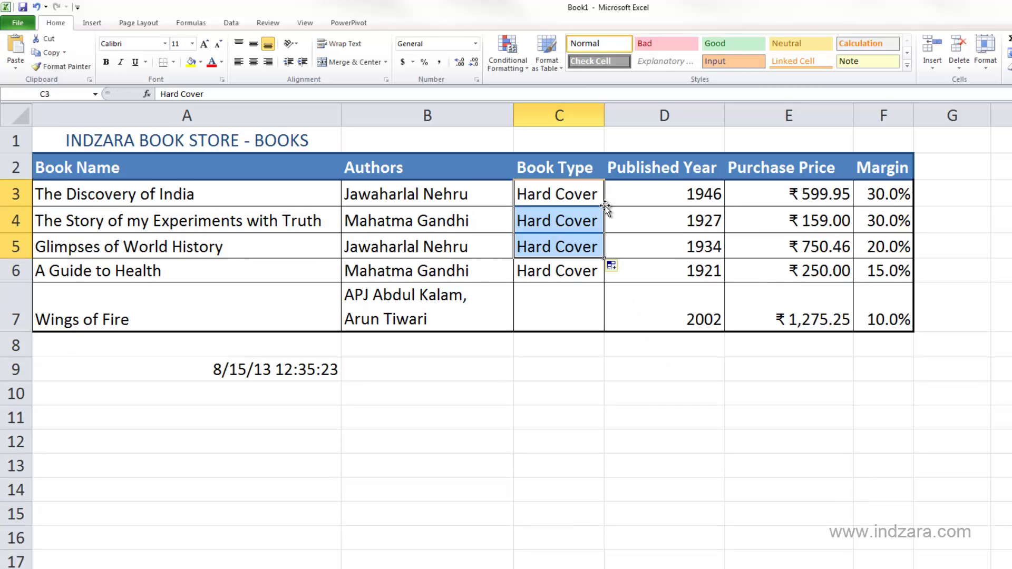